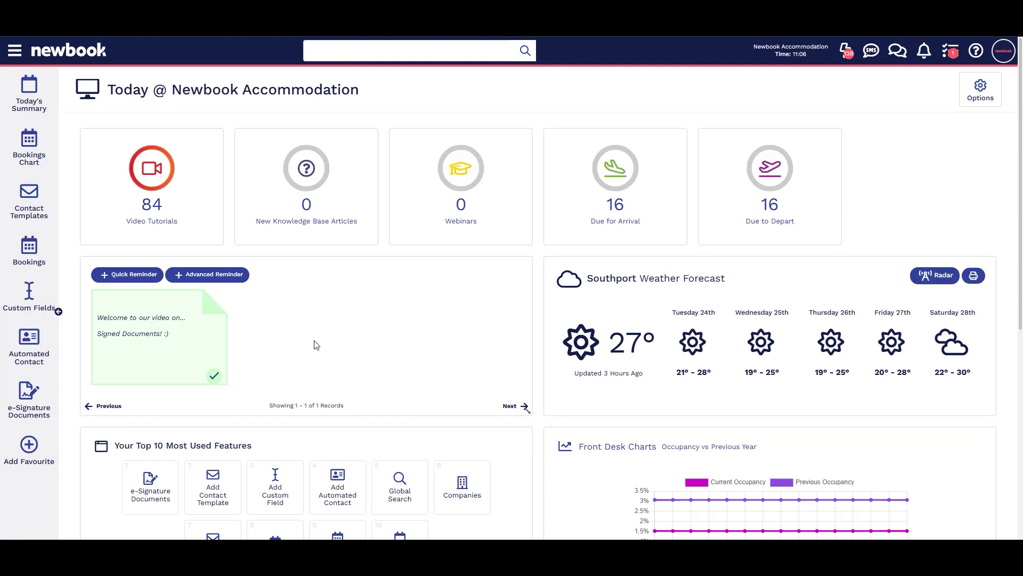
Open Contact Templates from the menu search and expand the advanced filters, including the Type dropdown
click(14, 50)
text(Contact Templates)
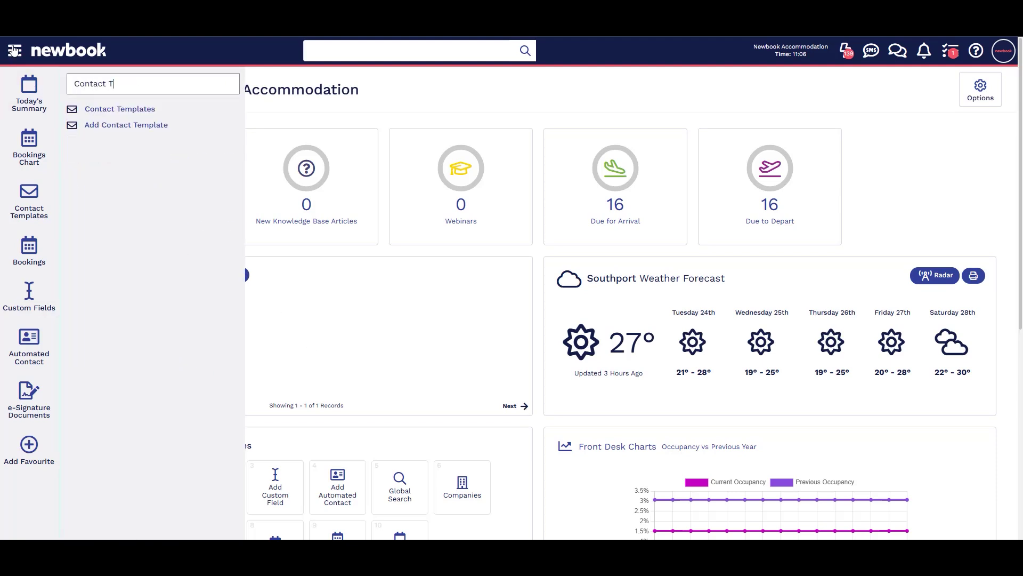
click(108, 110)
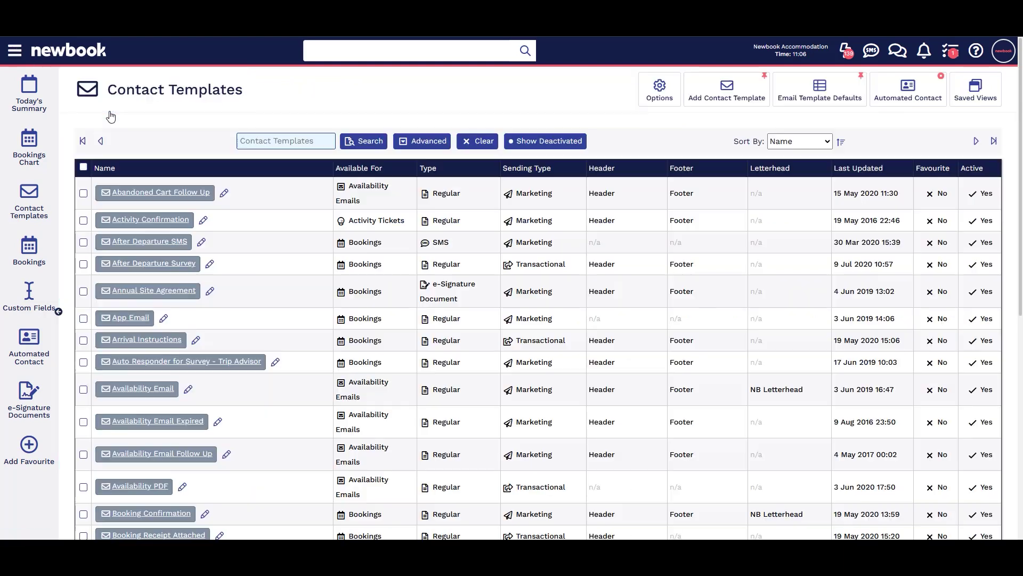
click(420, 146)
click(684, 169)
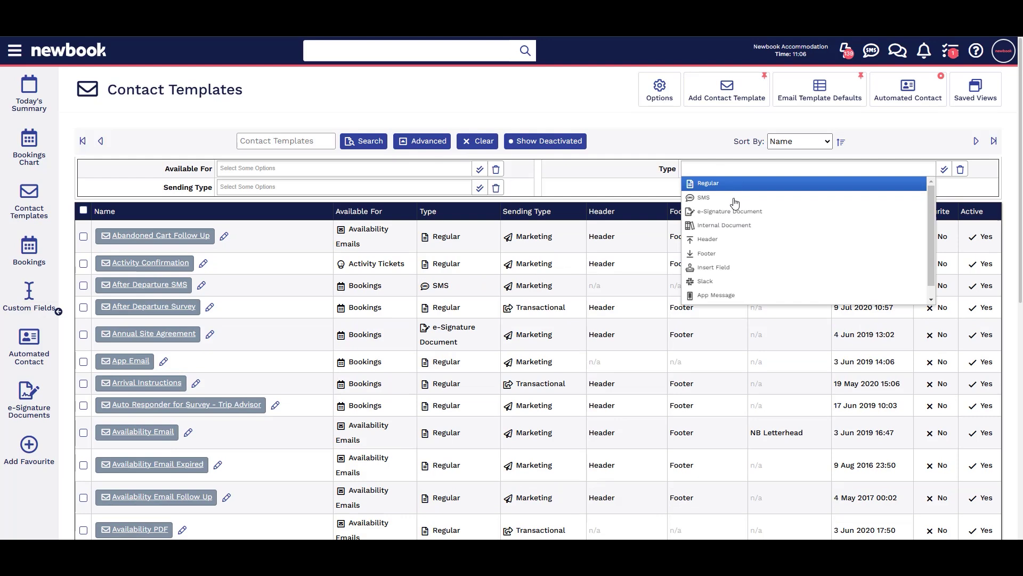
Add an e-Signature Document contact template named 'Pet Policy', available for Bookings
click(726, 102)
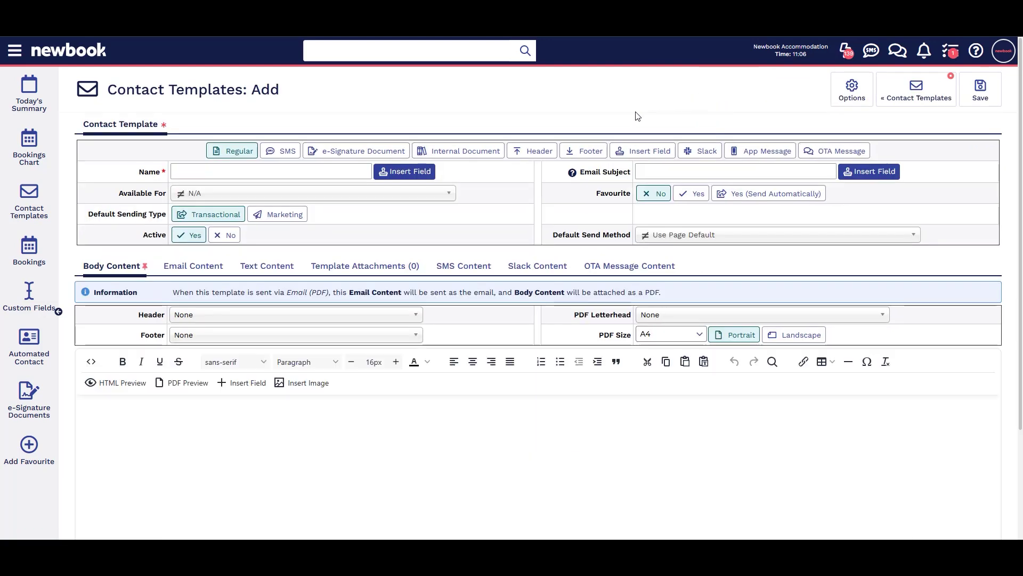
click(379, 153)
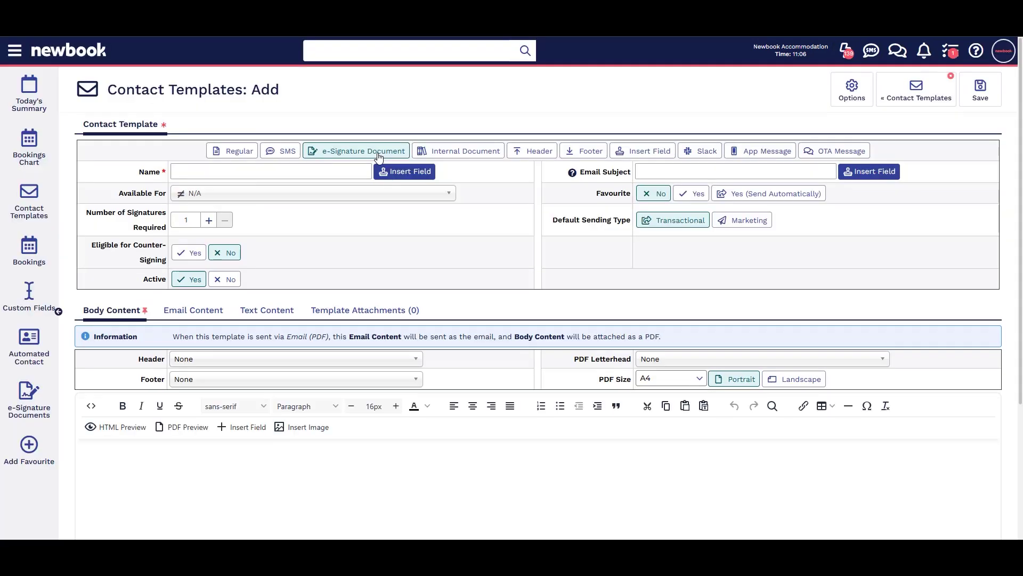
click(338, 168)
text(Pet Policy)
click(327, 199)
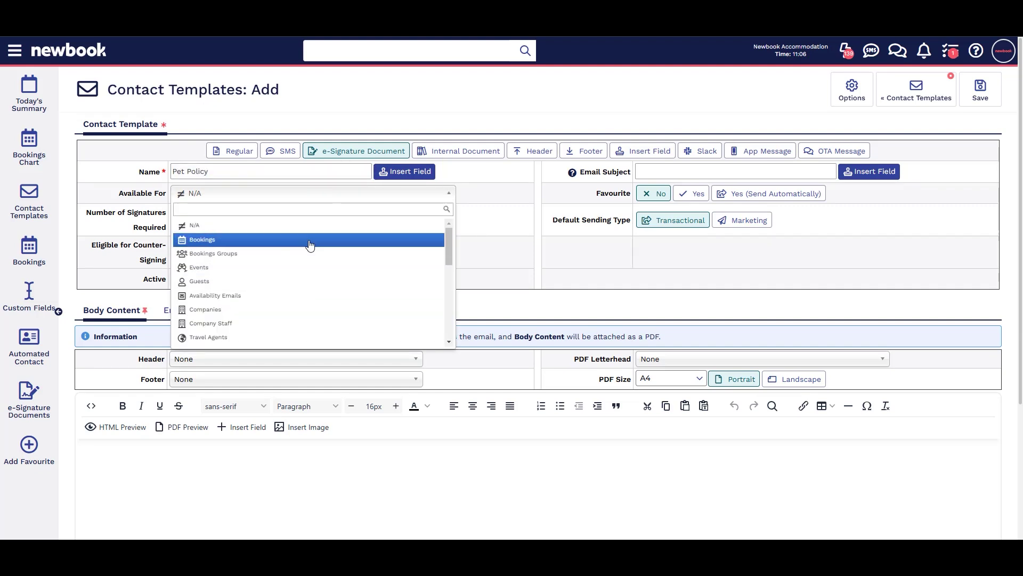
click(309, 241)
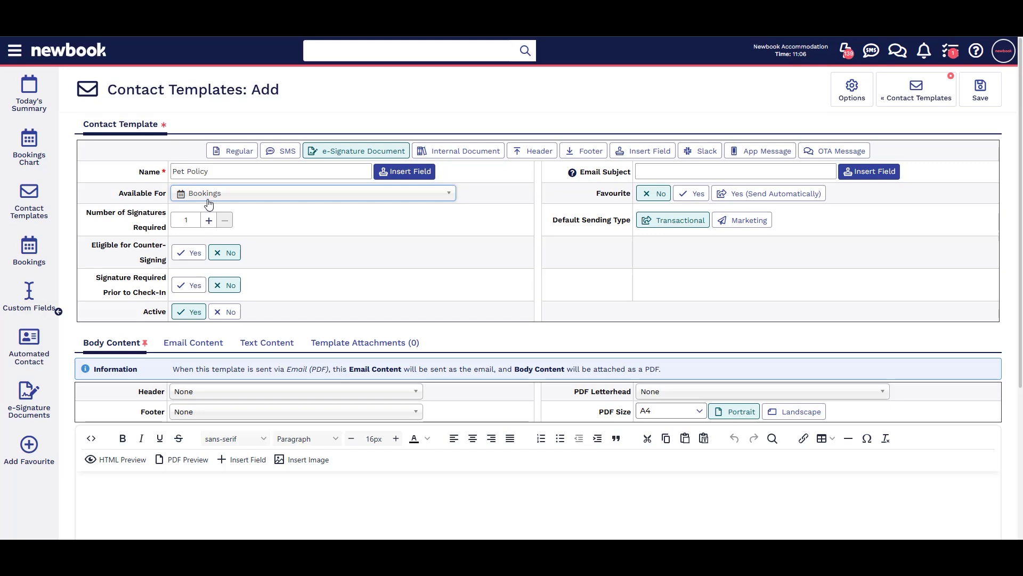
Fill the email content with the pasted greeting and an inserted E-Signature Link field
click(191, 346)
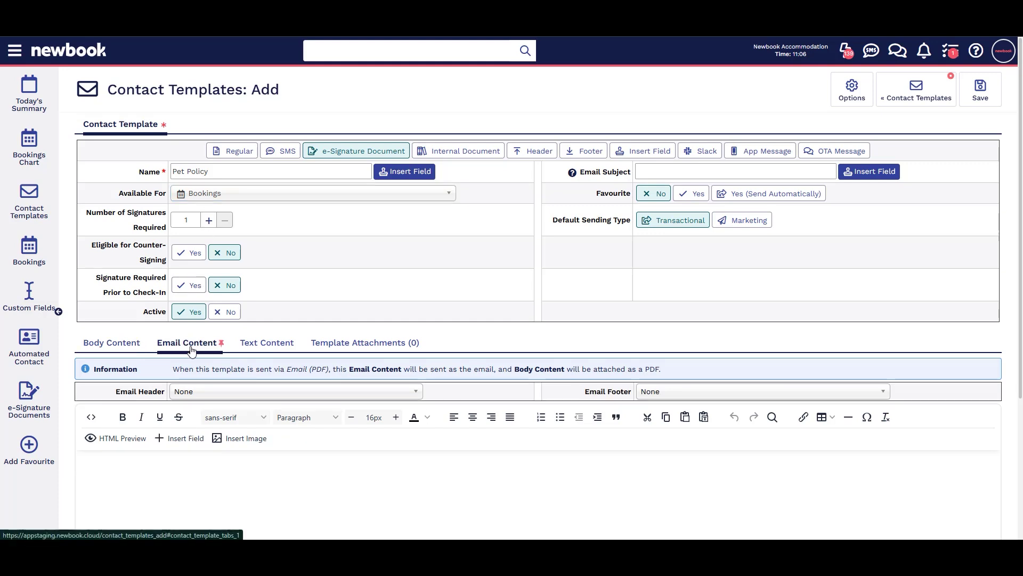
click(142, 473)
text(Hi [guest:firstname],)
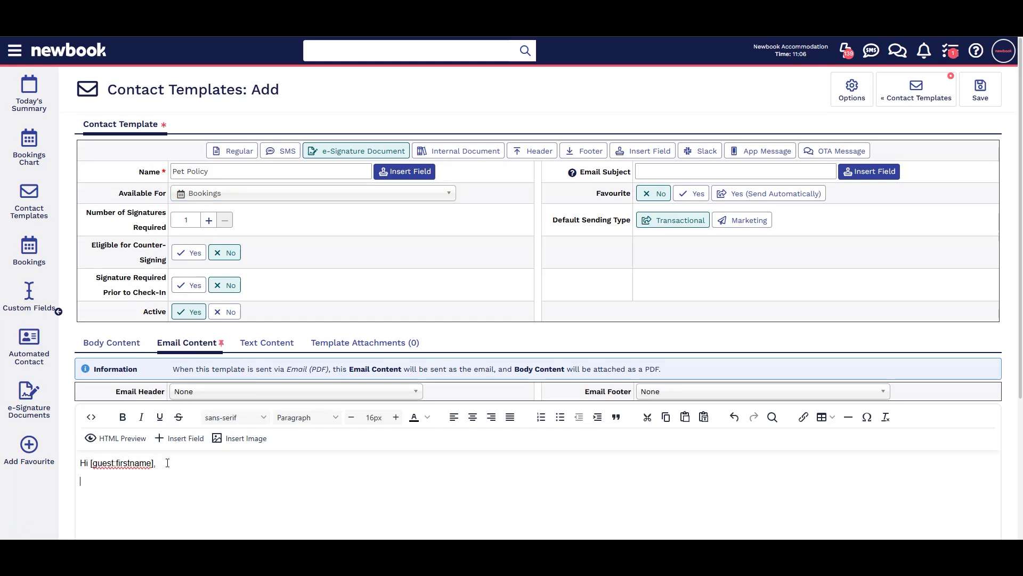
click(180, 438)
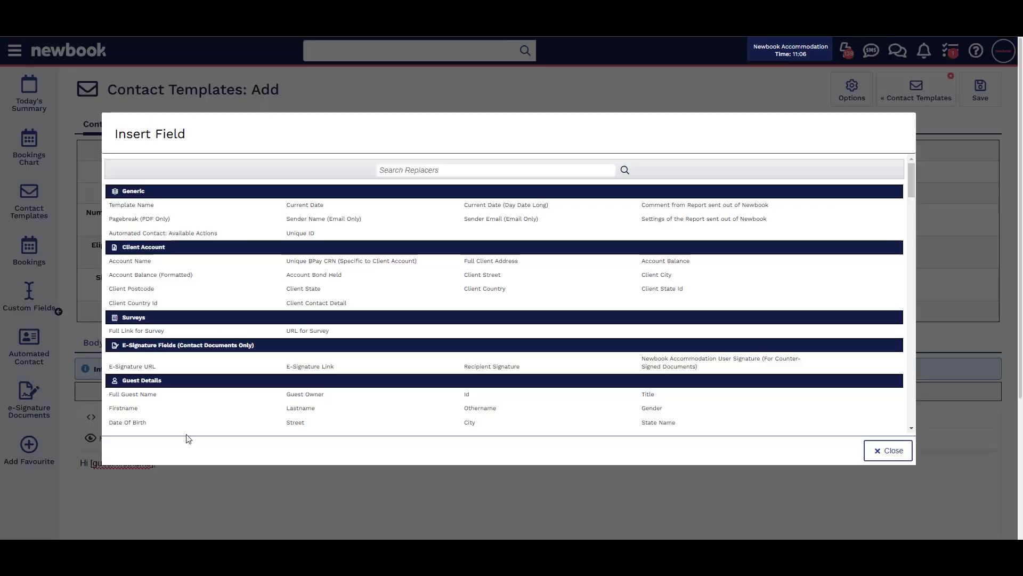
click(425, 169)
text(sign)
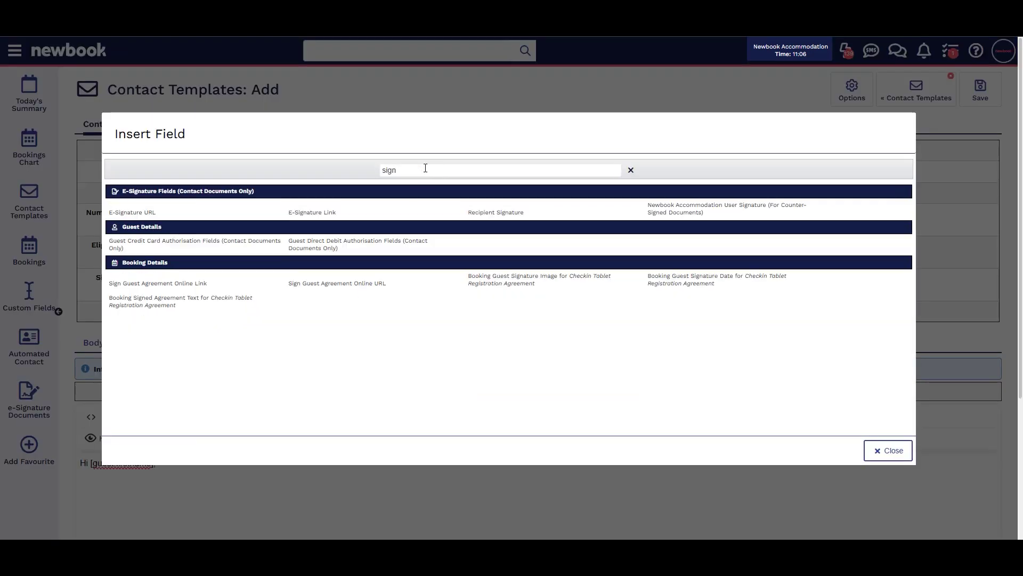
click(331, 220)
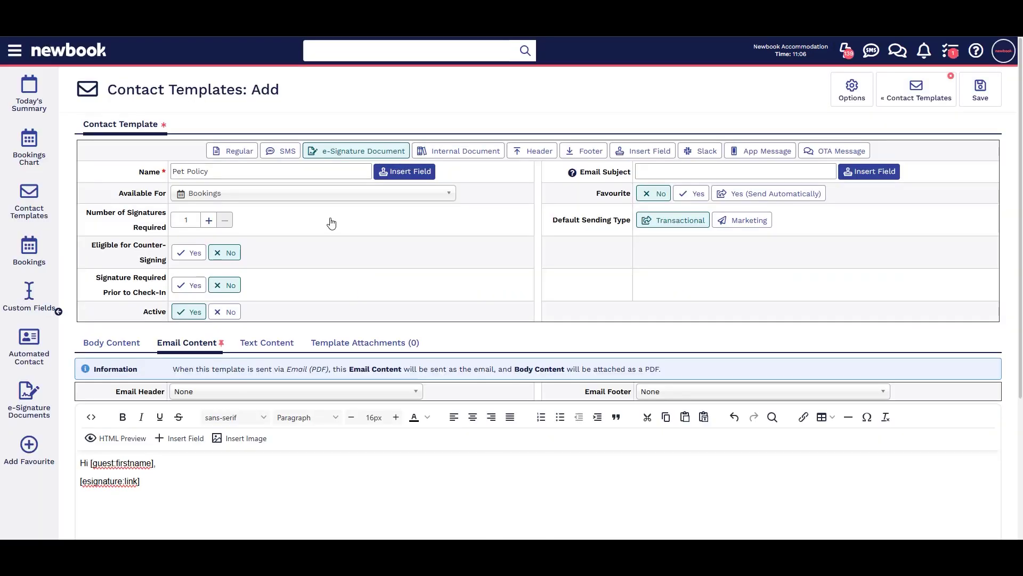
Paste the pet policy into Body Content, save the template, and start a new booking contact
click(124, 343)
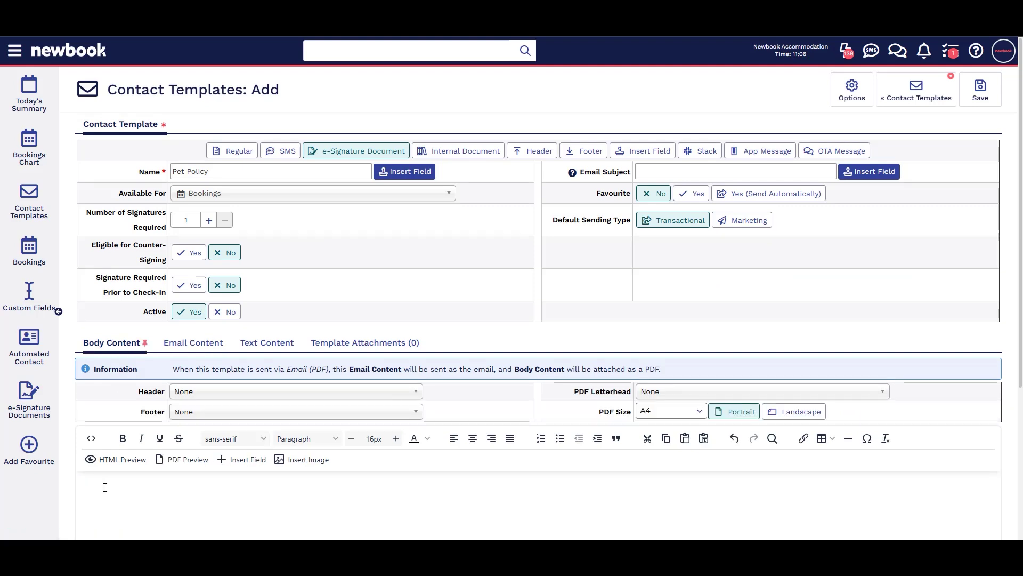
key(ctrl+v)
scroll(932, 103, up, 5)
click(981, 91)
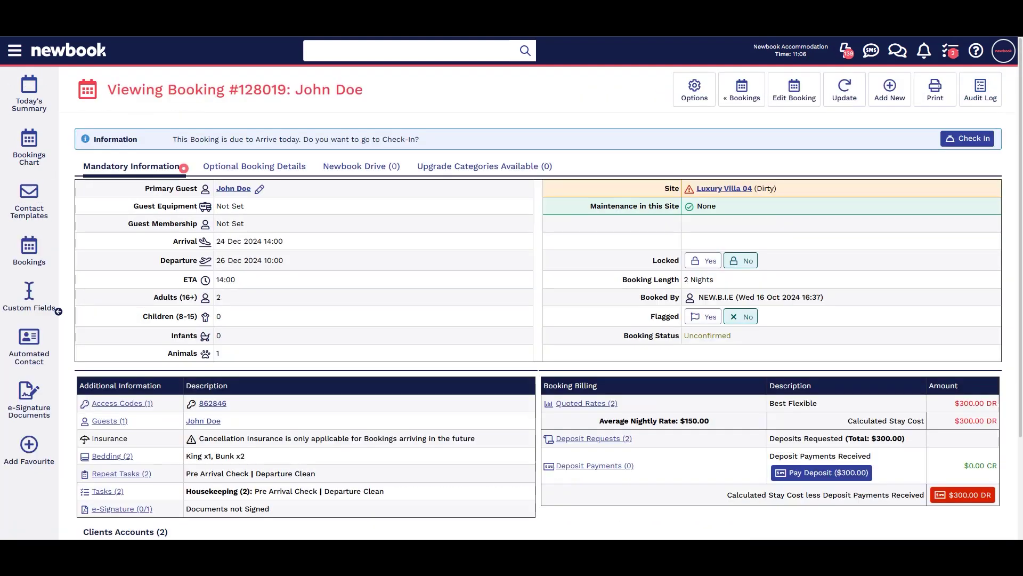
click(890, 103)
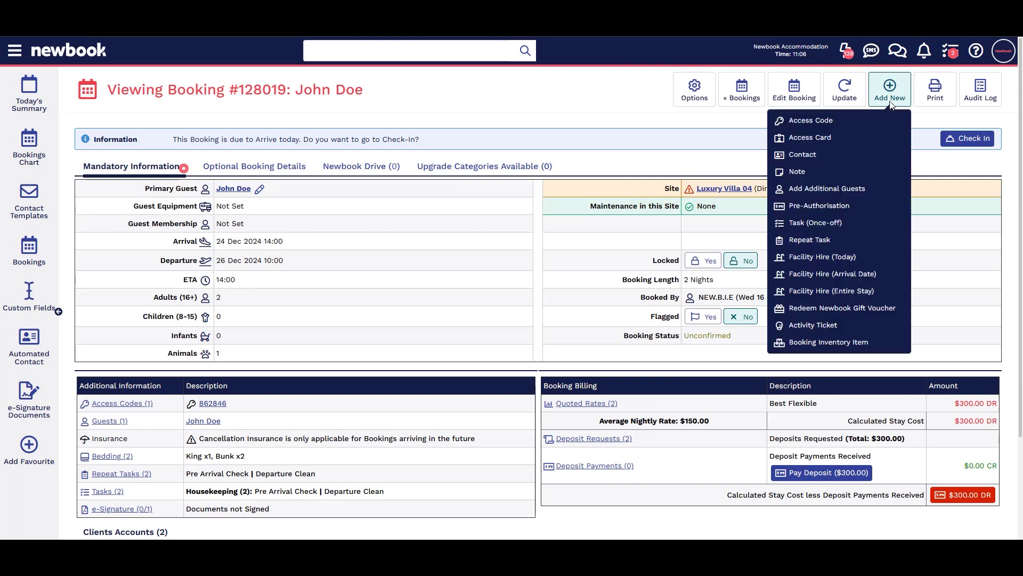
click(868, 154)
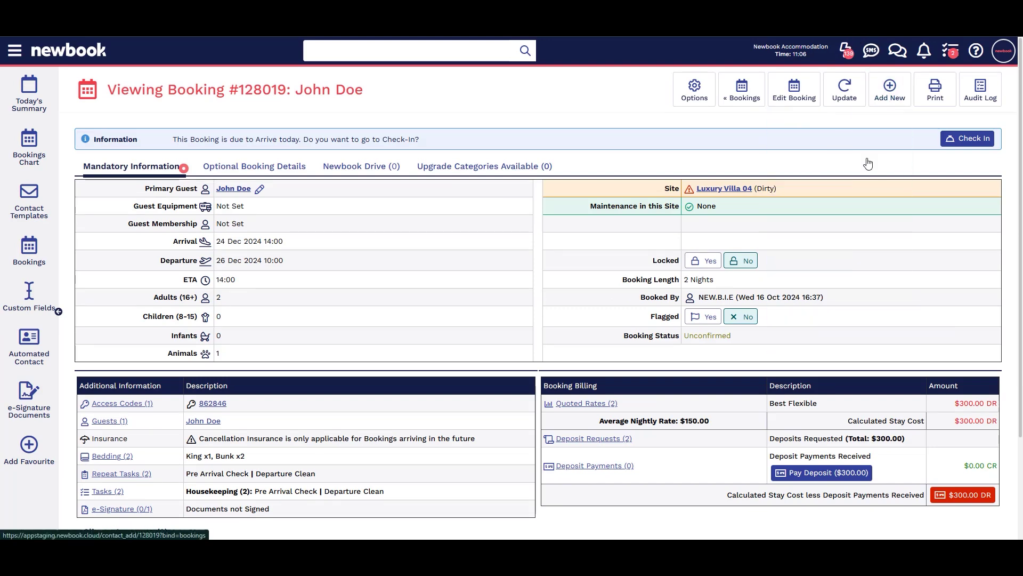
Send the guest an Email Document for Signing using the Pet Policy template
click(664, 152)
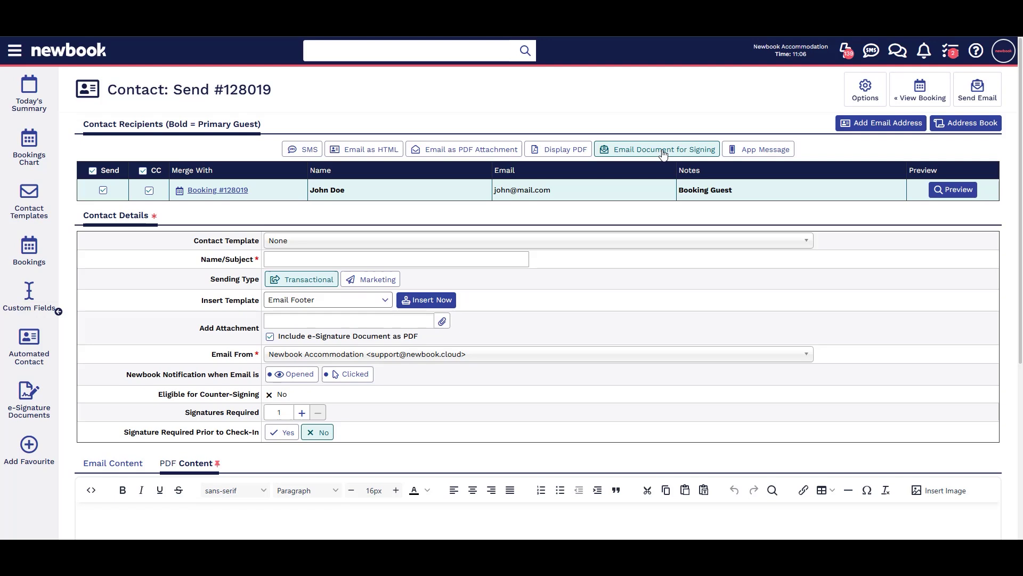
click(467, 237)
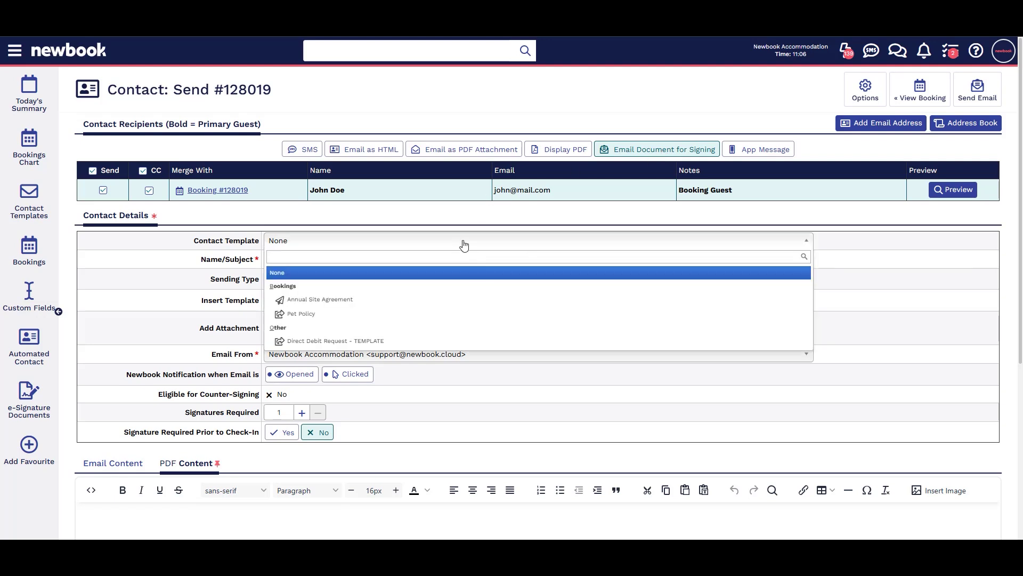
click(479, 316)
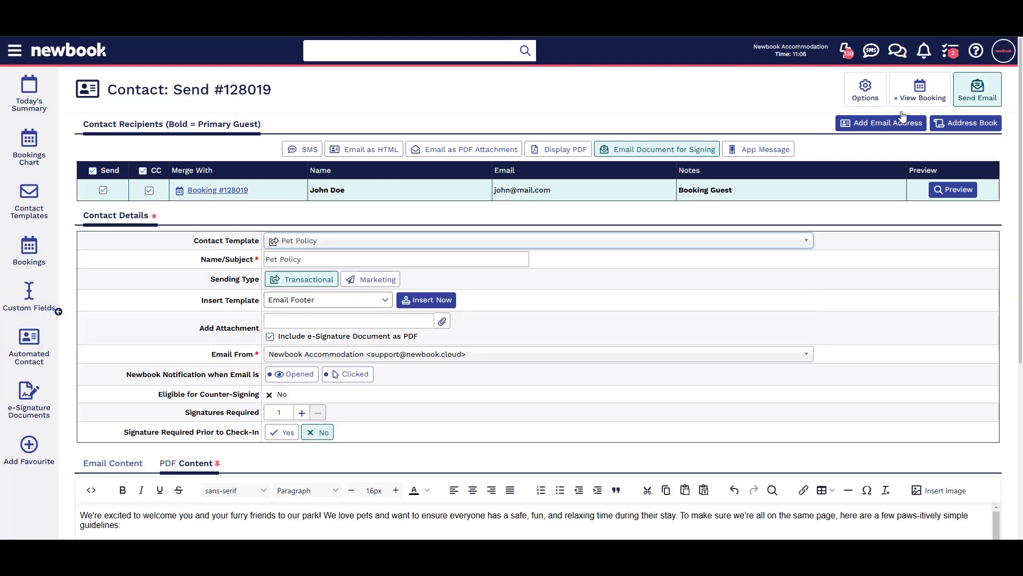
click(993, 88)
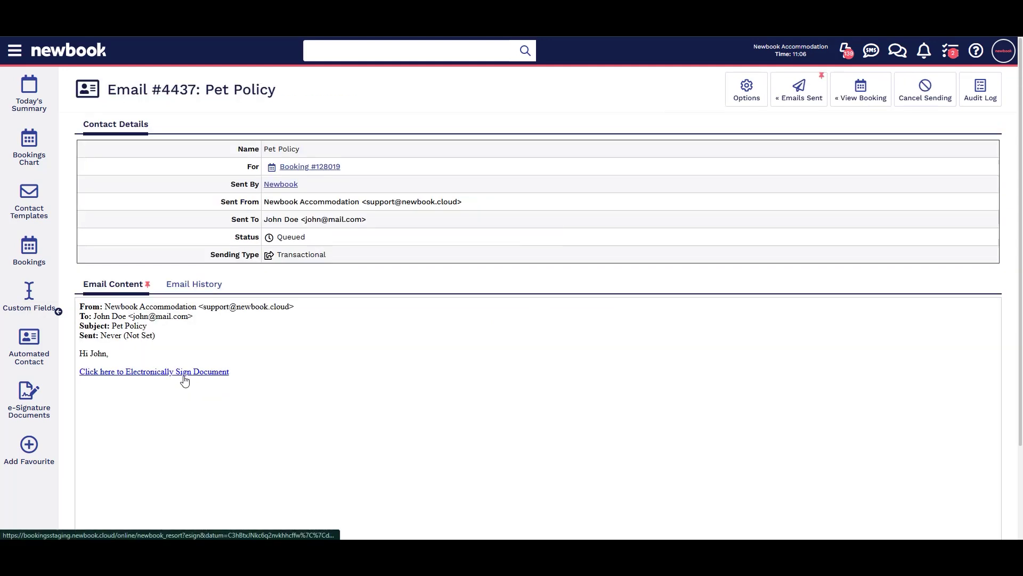
From the email link, sign the Pet Policy with the guest's first and last name and a drawn signature
click(184, 379)
scroll(831, 144, down, 8)
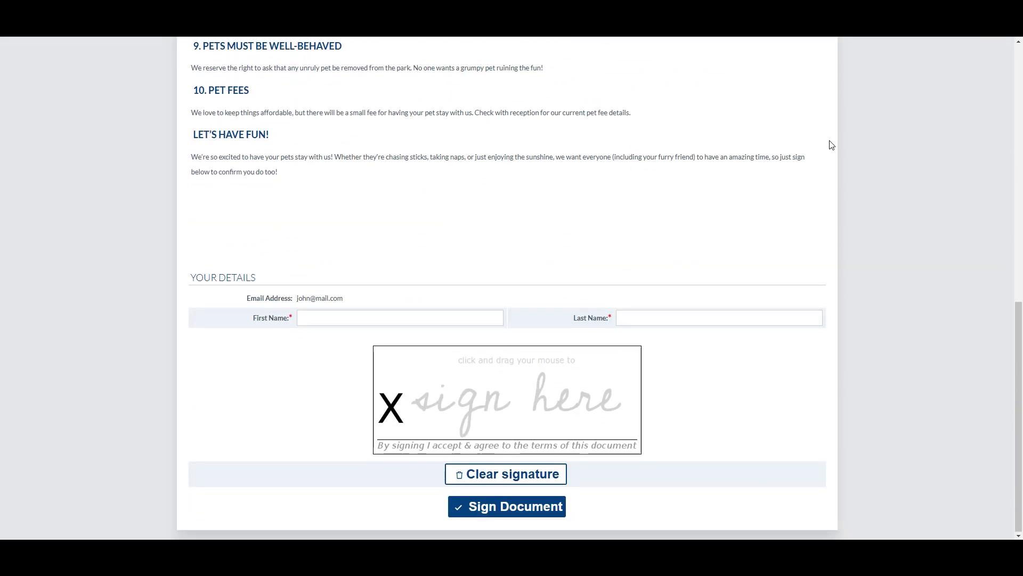
click(352, 314)
click(638, 318)
text(Doe)
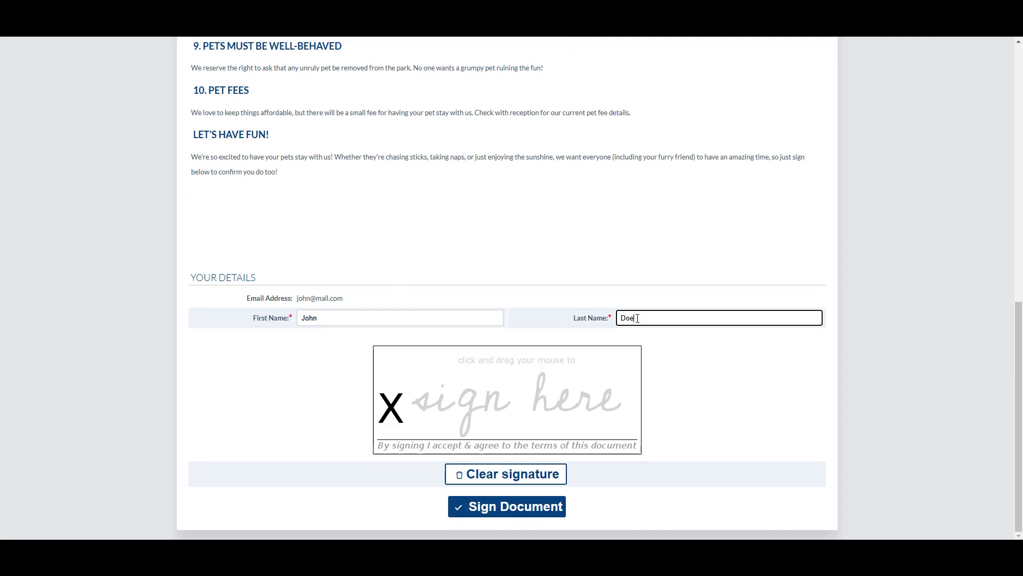
drag(484, 365, 506, 381)
mouse_move(464, 375)
mouse_down()
mouse_move(482, 406)
mouse_move(549, 369)
mouse_up()
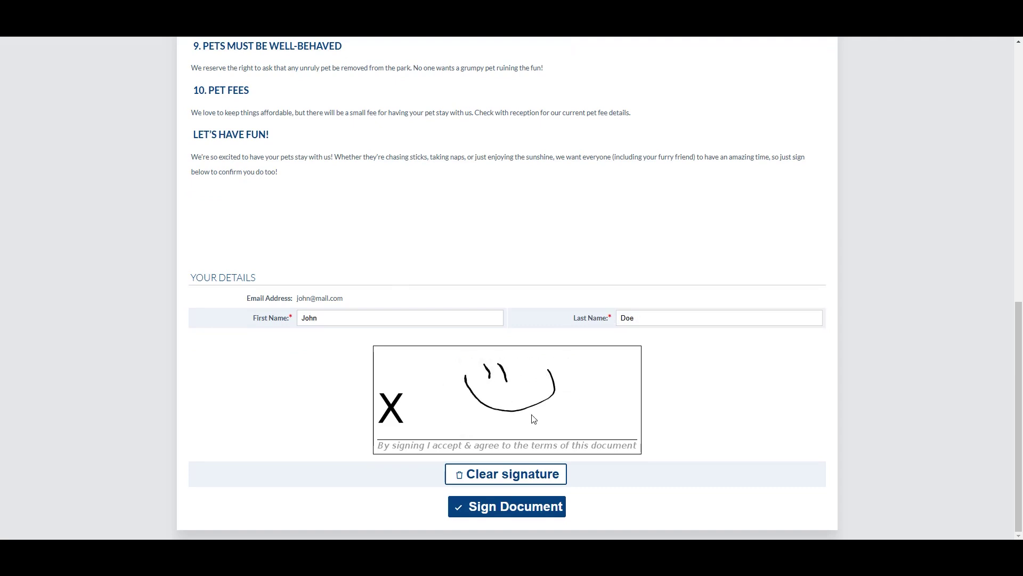
click(512, 508)
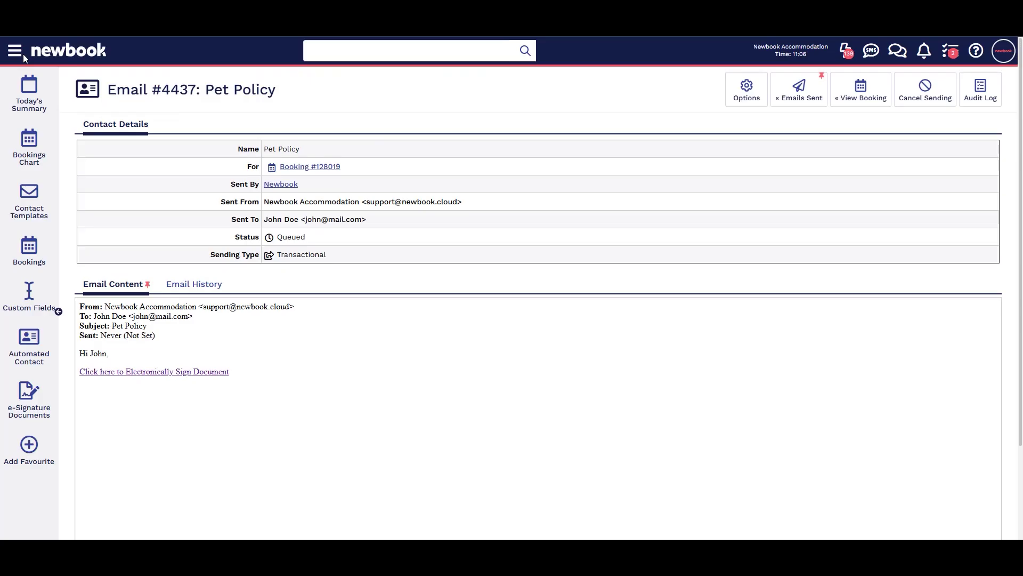
Add an e-signature Text custom field labelled 'Pet's Name' on an 'About Pet' tab
click(16, 56)
text(custom)
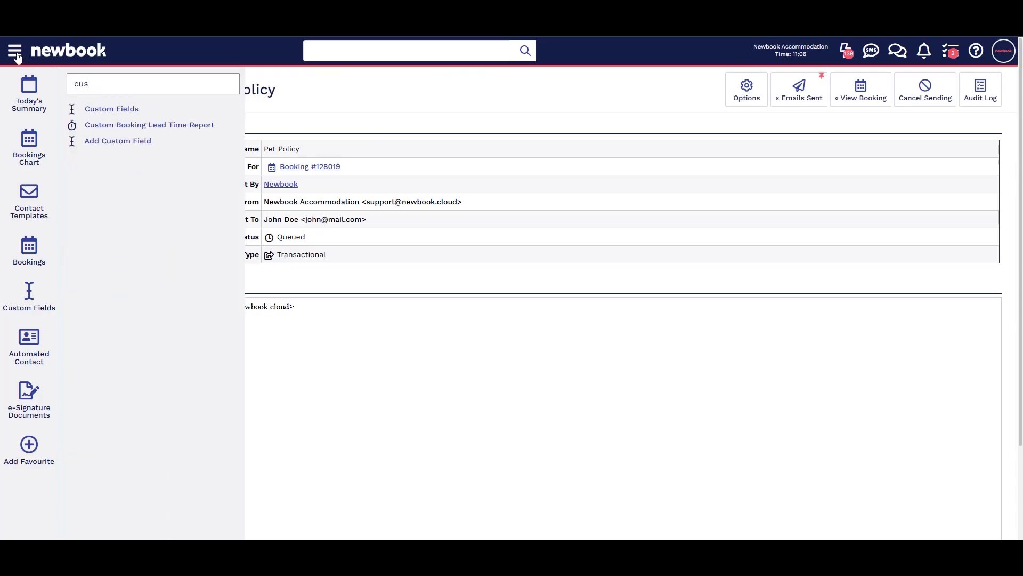
click(128, 142)
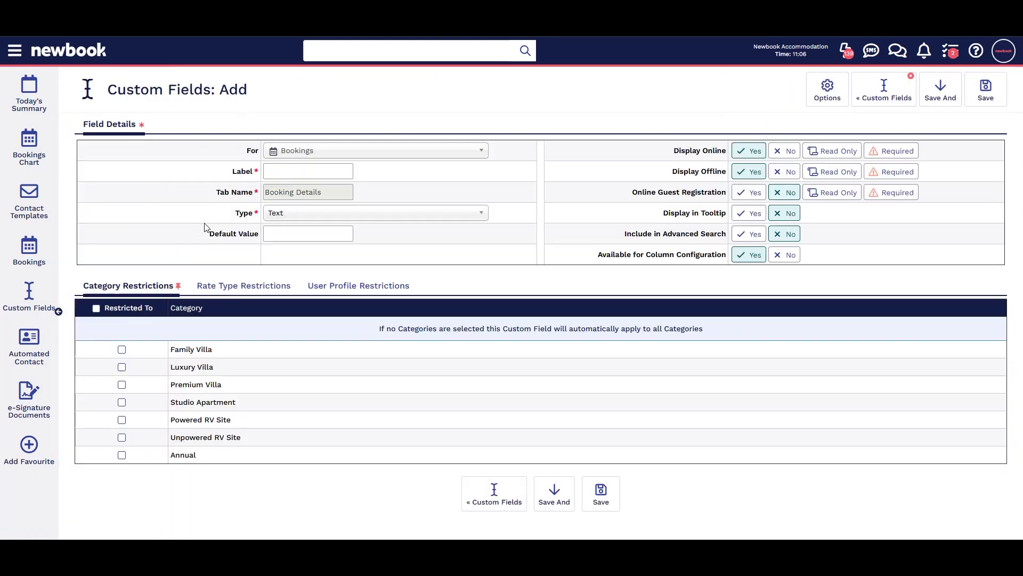
click(332, 155)
text(sig)
click(331, 187)
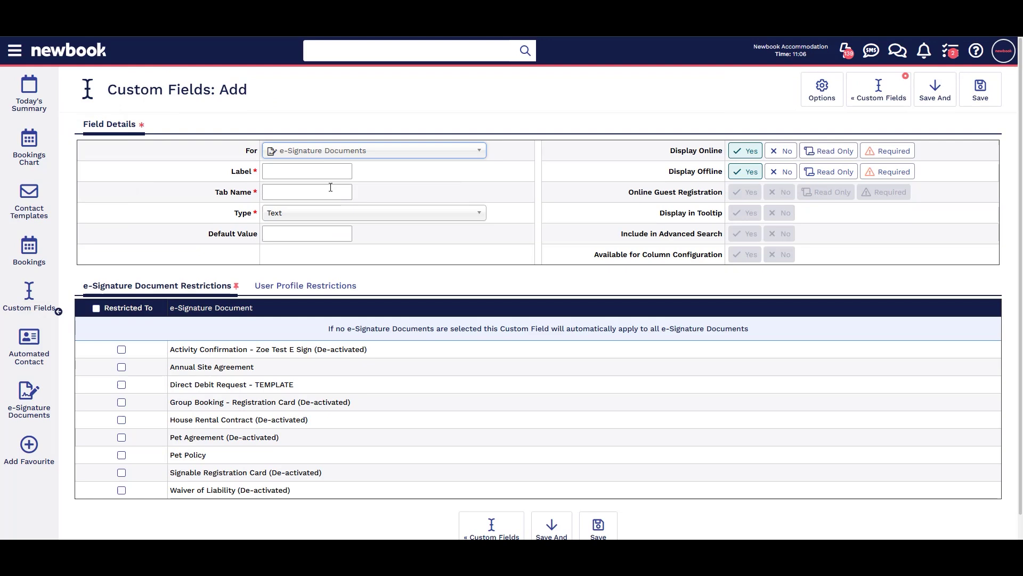
click(309, 178)
text(Pet's Name)
click(297, 193)
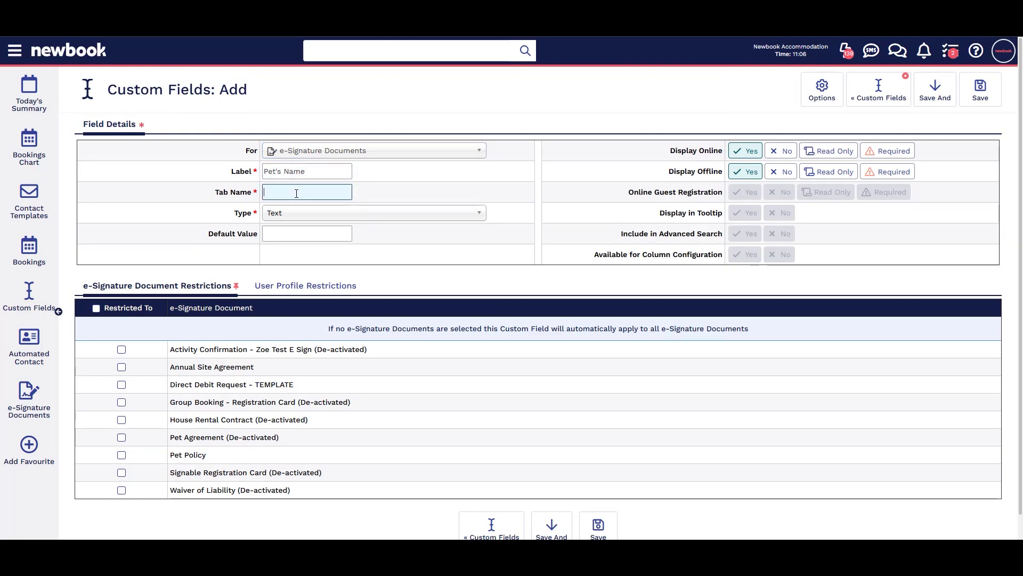
text(About Pet)
click(308, 216)
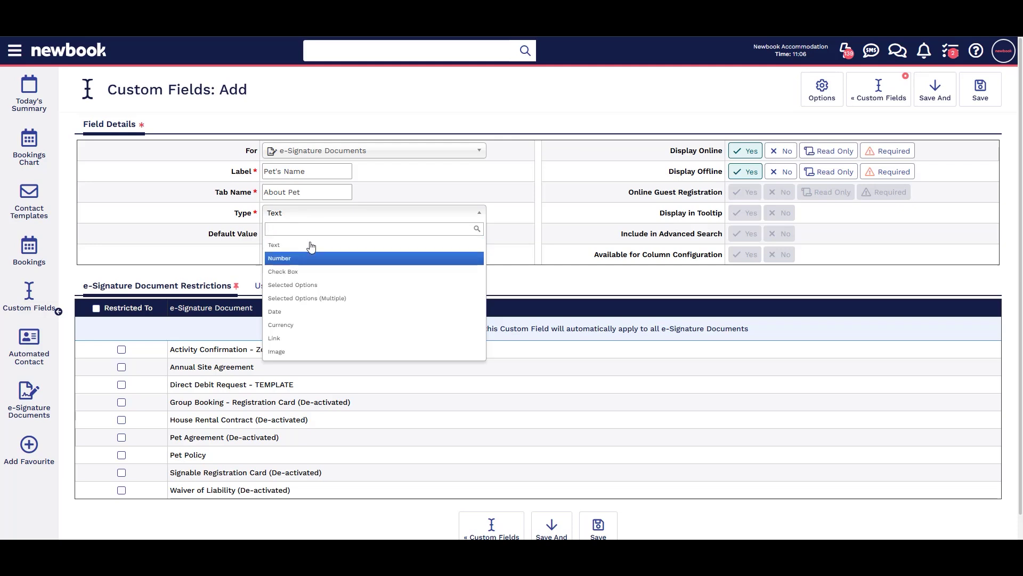
click(311, 216)
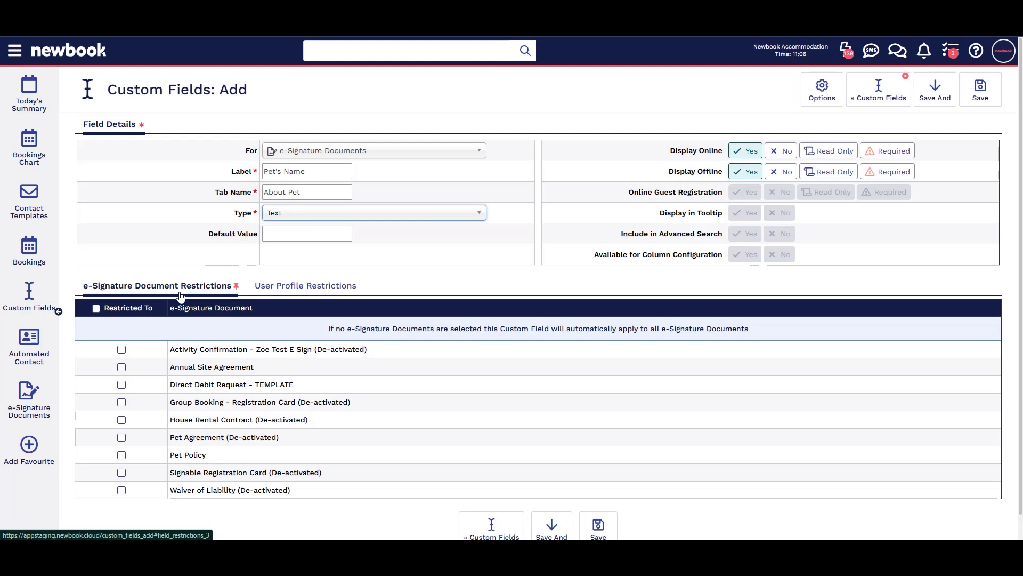
Restrict the field to the Pet Policy document and open the 'ADD - Custom Fields' help article
click(122, 454)
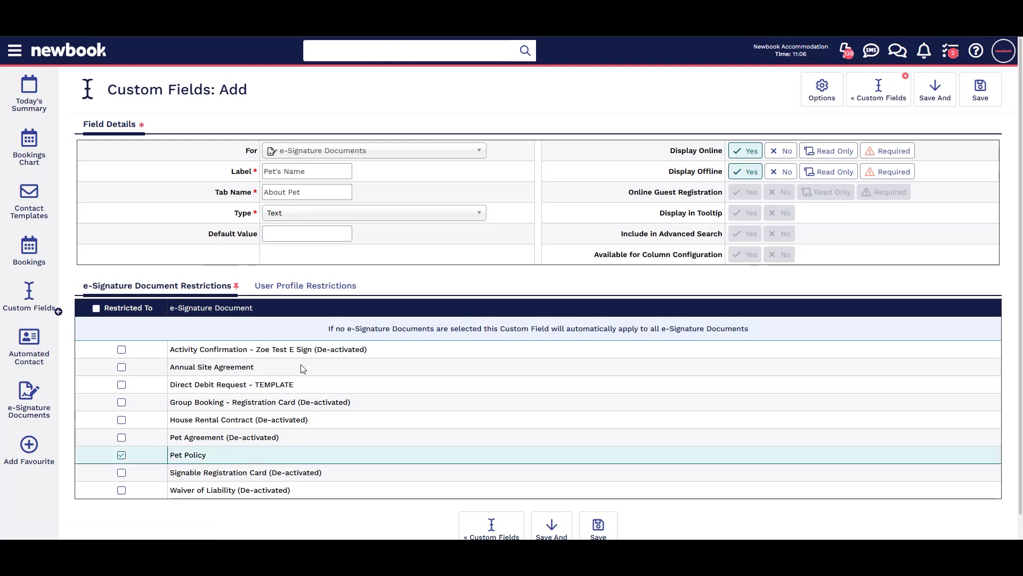
click(976, 50)
click(822, 166)
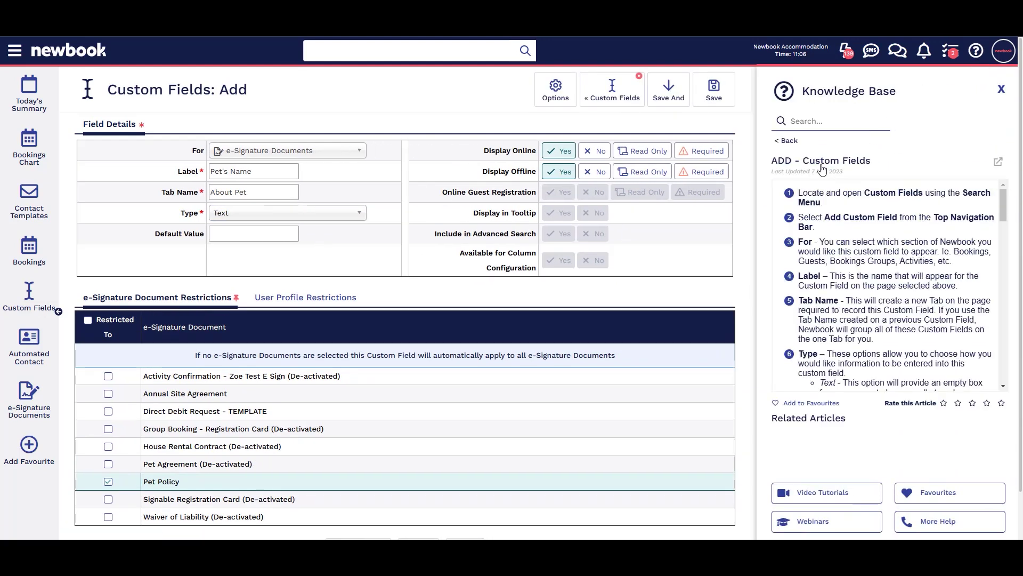
Save the Pet's Name field, then sign the Pet Policy with Pet's Name 'Rex'
click(714, 93)
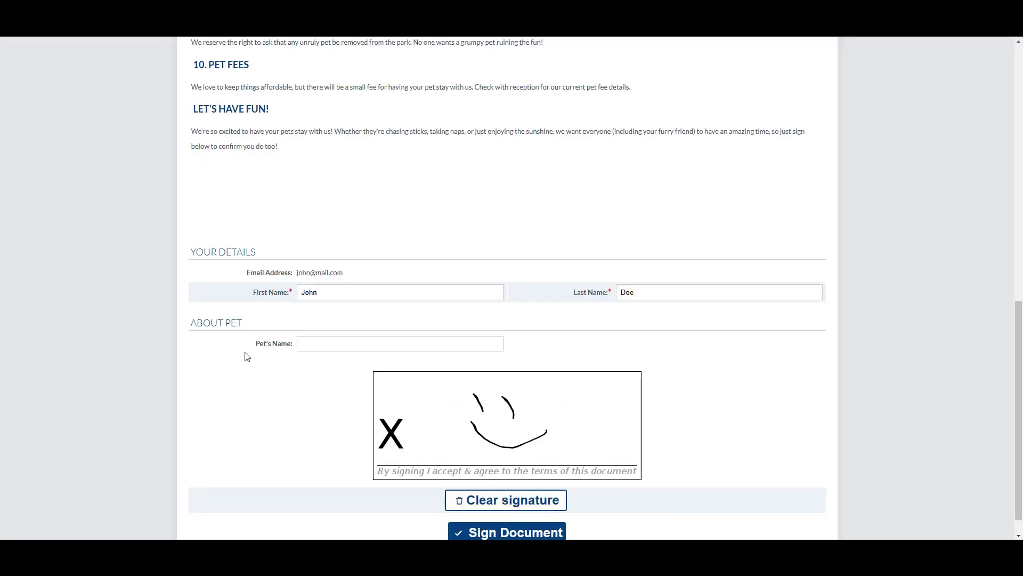
click(307, 344)
text(Rex)
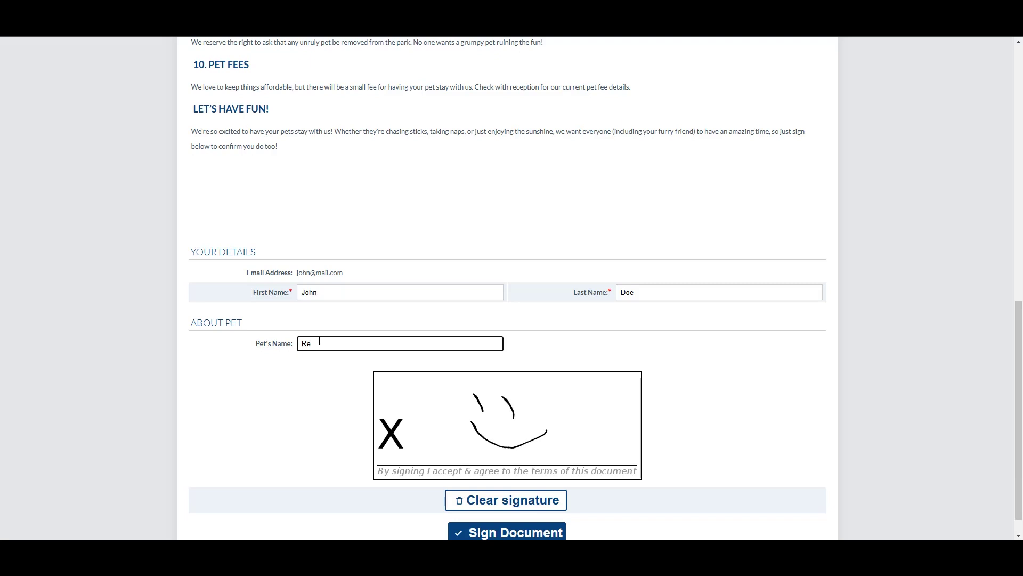
click(509, 535)
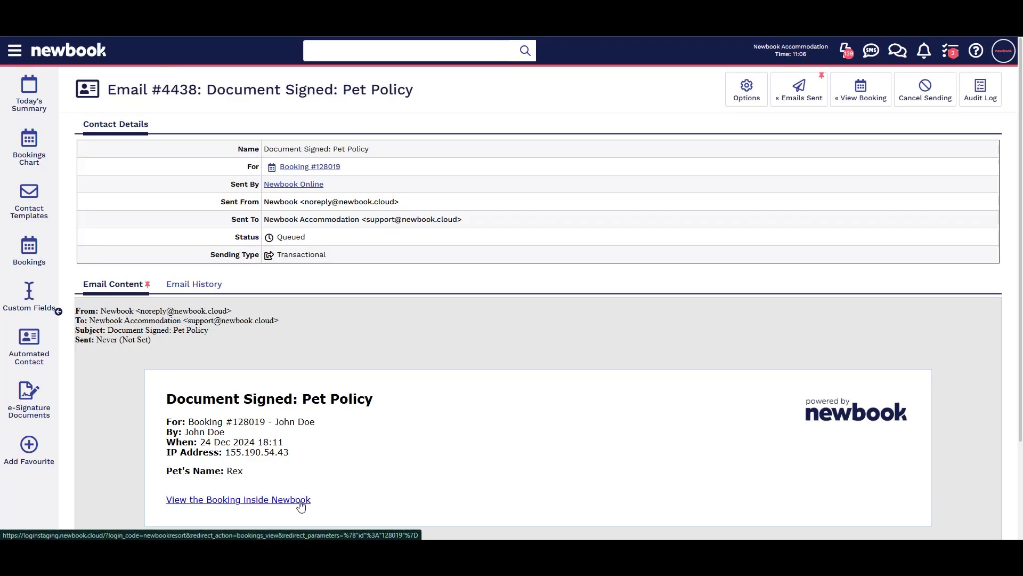
Open the booking's signed Pet Policy record to verify Pet's Name Rex, then go to Today's Summary
click(274, 504)
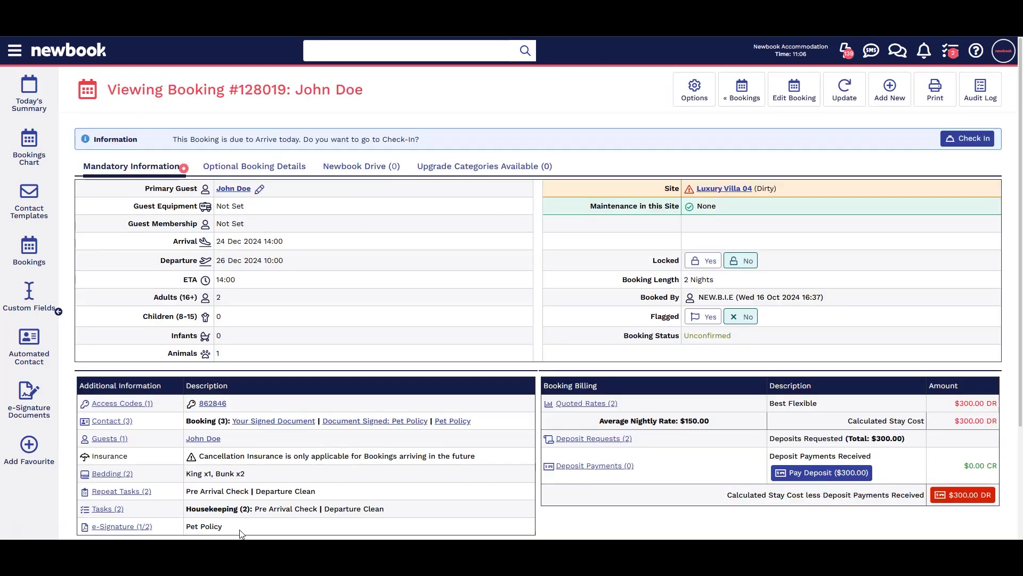
click(158, 525)
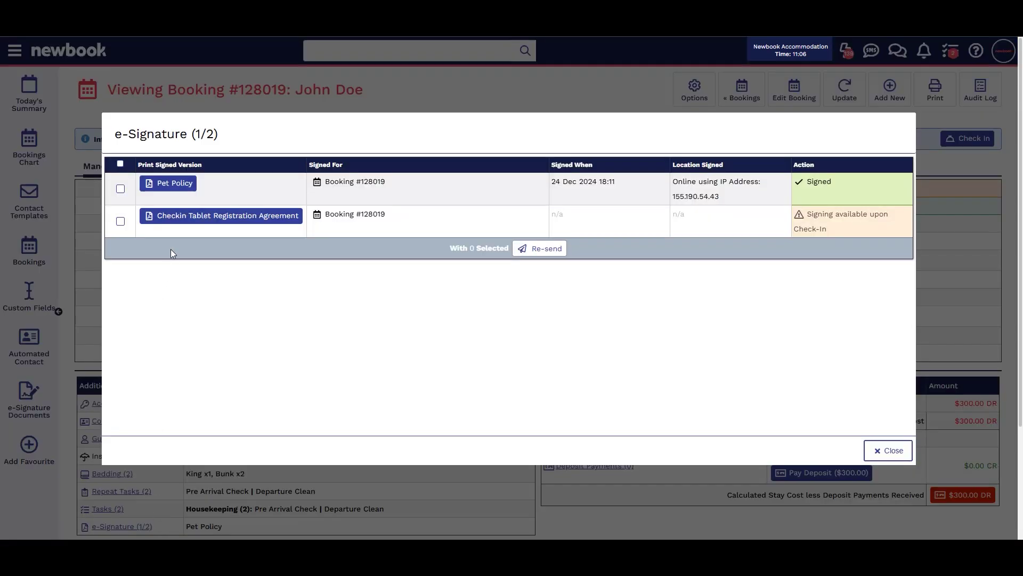
click(178, 186)
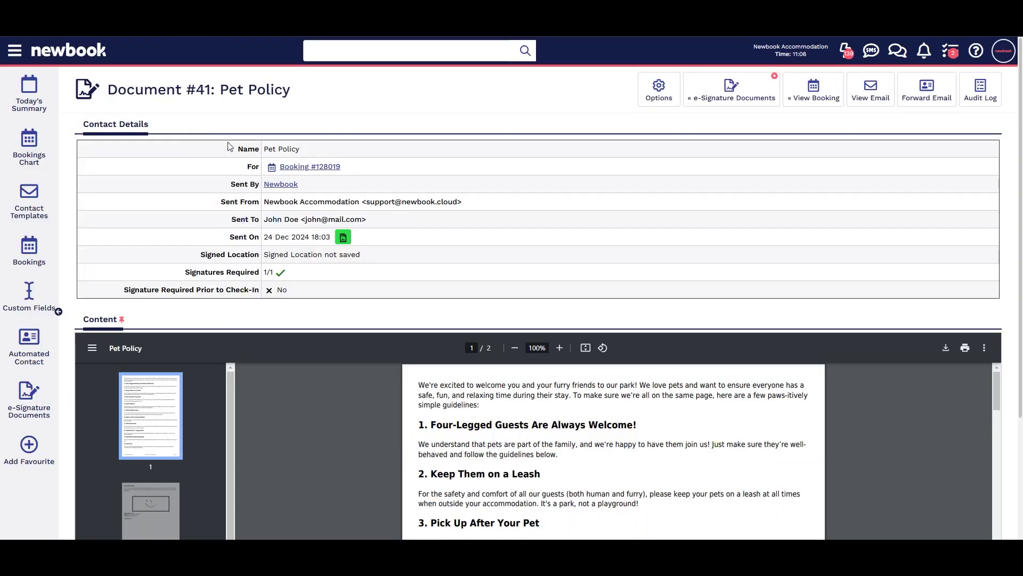
scroll(324, 288, down, 3)
scroll(352, 296, down, 15)
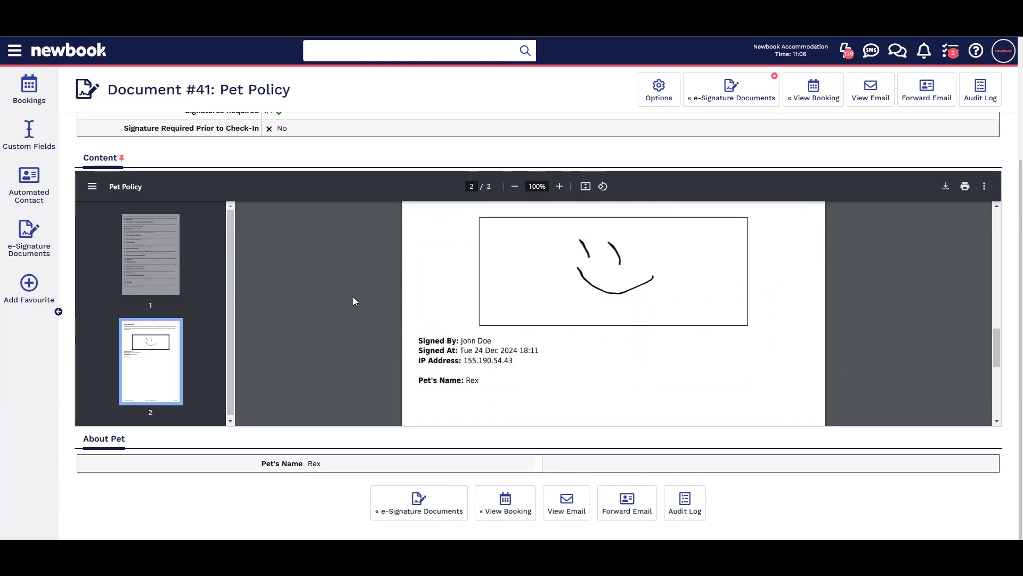
scroll(353, 296, up, 18)
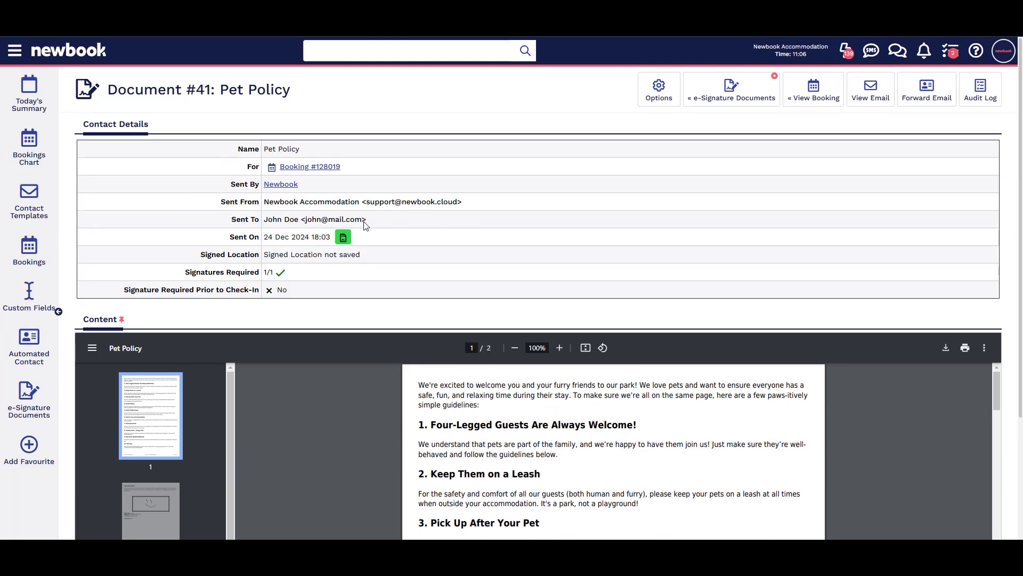
click(29, 92)
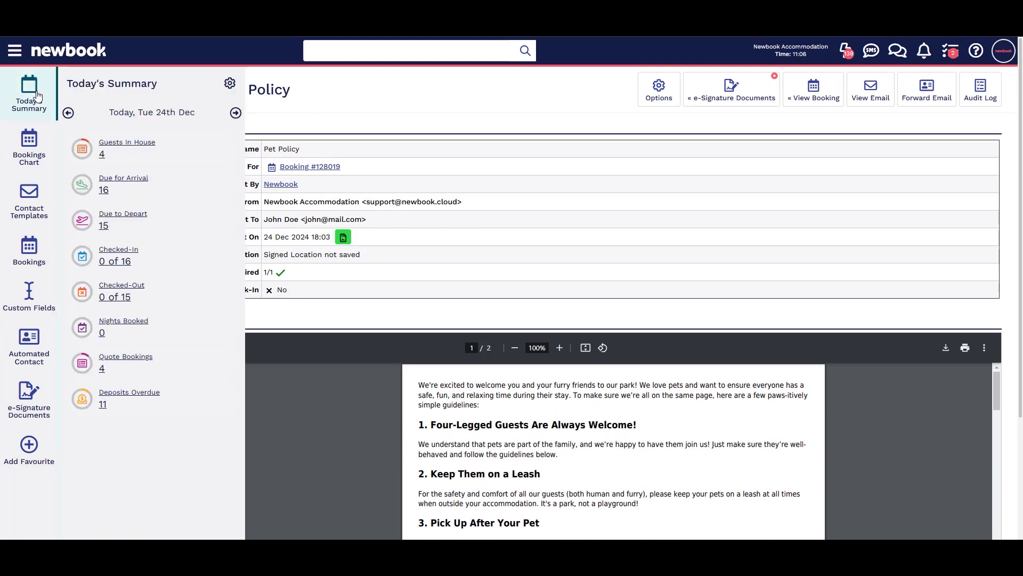
Make the e-Signature Documents column visible on the Due for Arrival list and select all bookings
click(131, 185)
click(765, 91)
click(756, 153)
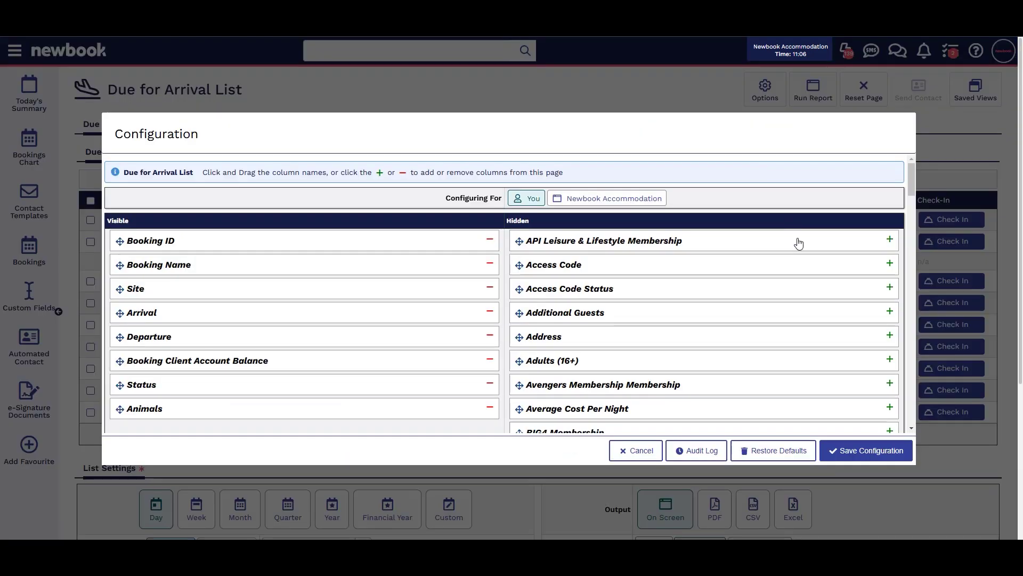
scroll(799, 244, down, 20)
click(890, 414)
scroll(885, 421, up, 20)
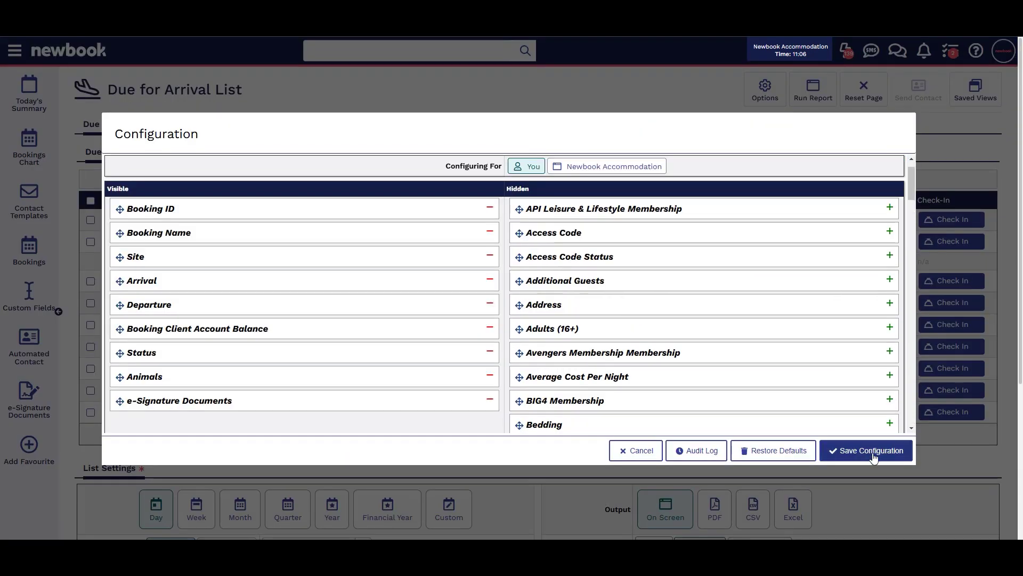
click(873, 453)
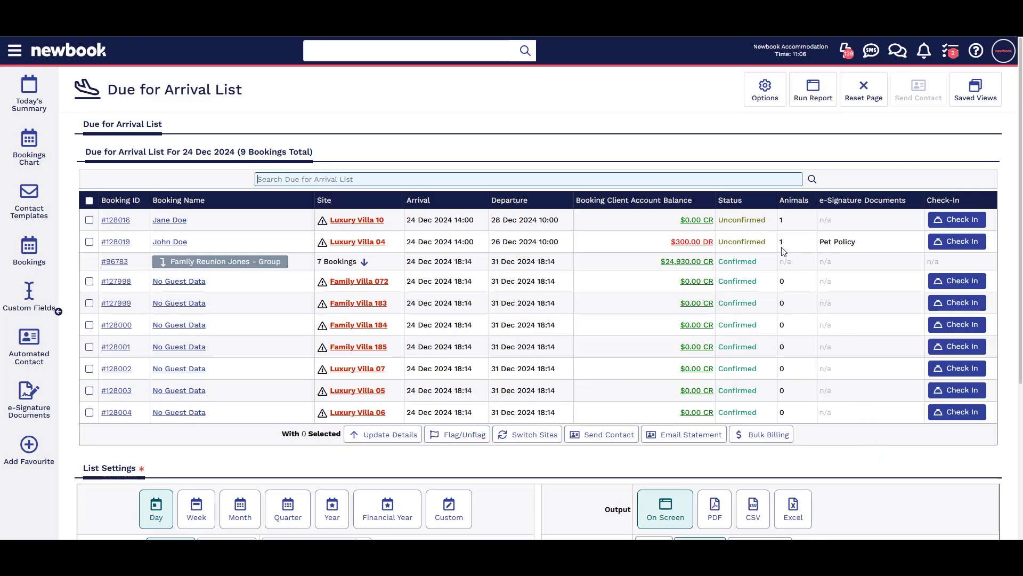
click(824, 221)
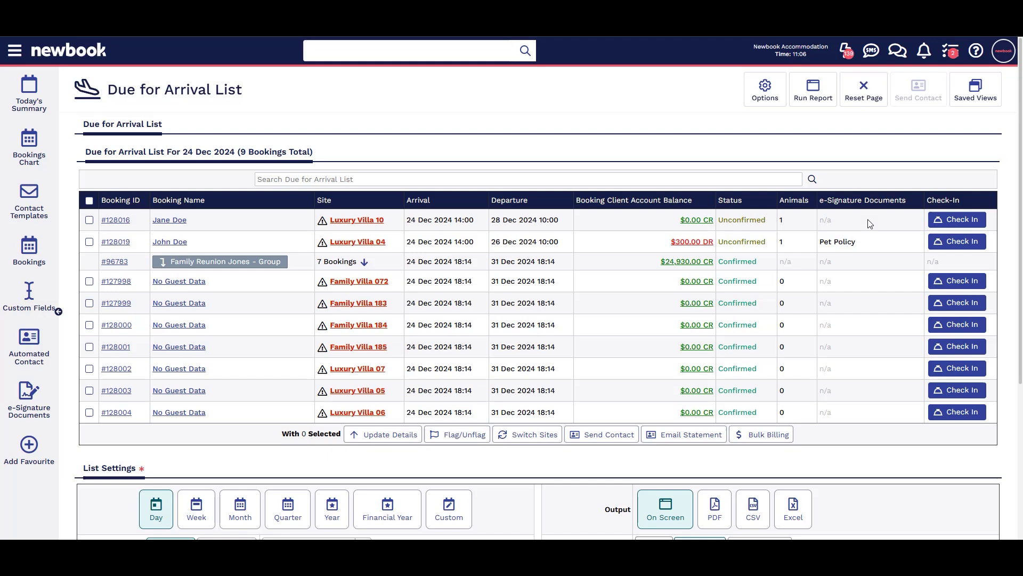
click(89, 201)
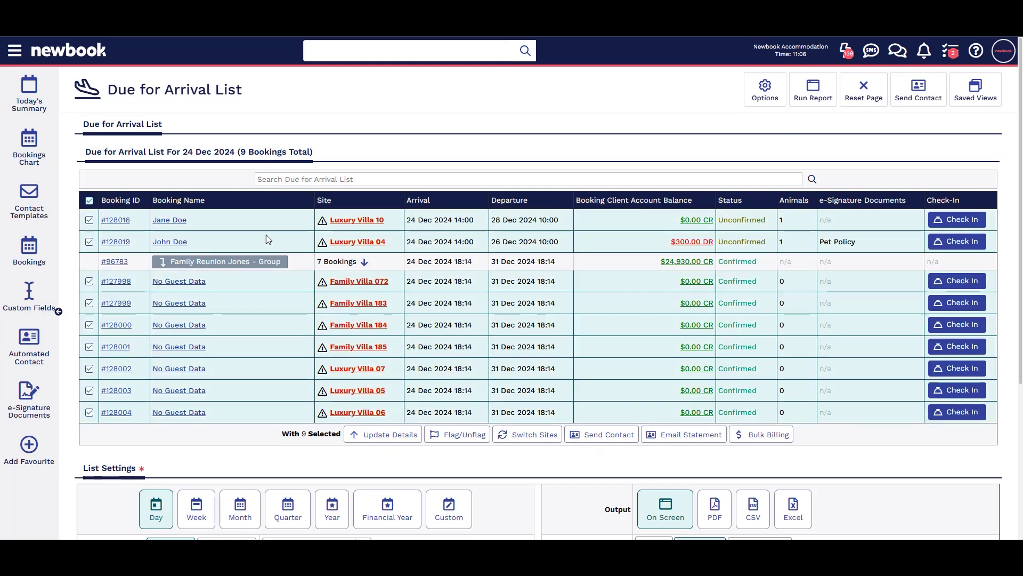
Add an automated contact that sends the Pet Policy template as an Email Document for Signing
click(15, 51)
text(automated)
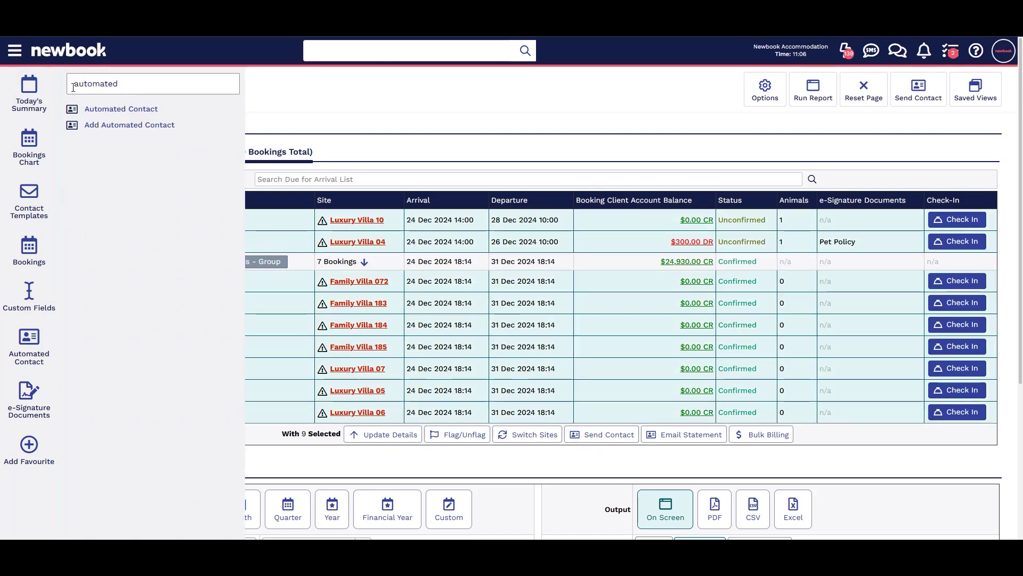
click(131, 125)
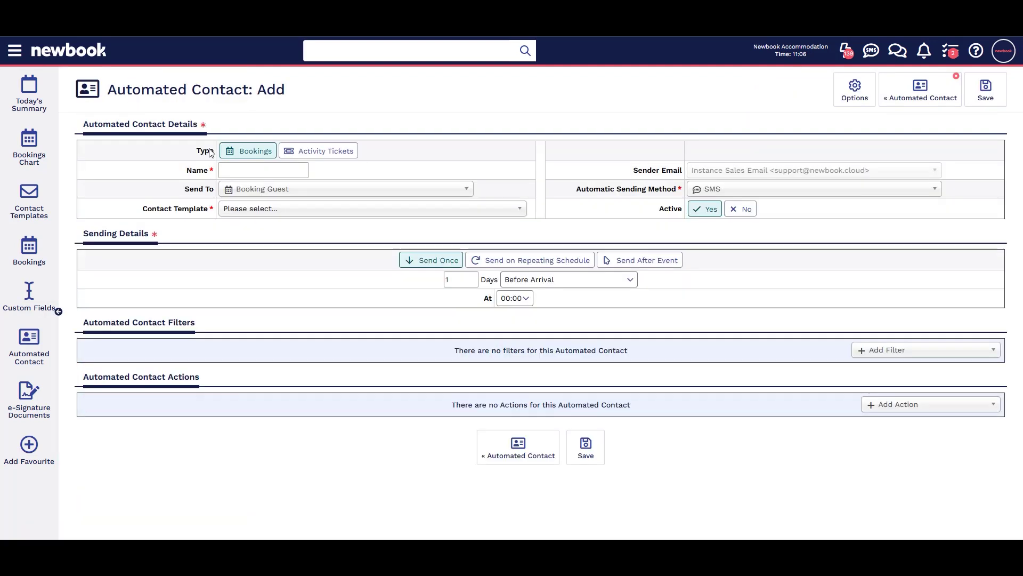
click(726, 191)
click(753, 269)
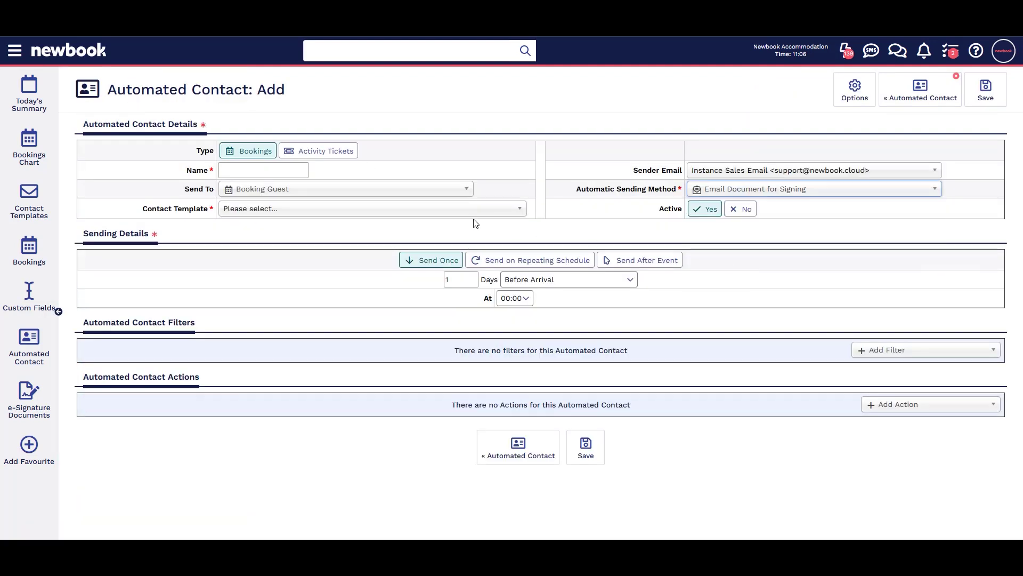
click(357, 209)
click(349, 282)
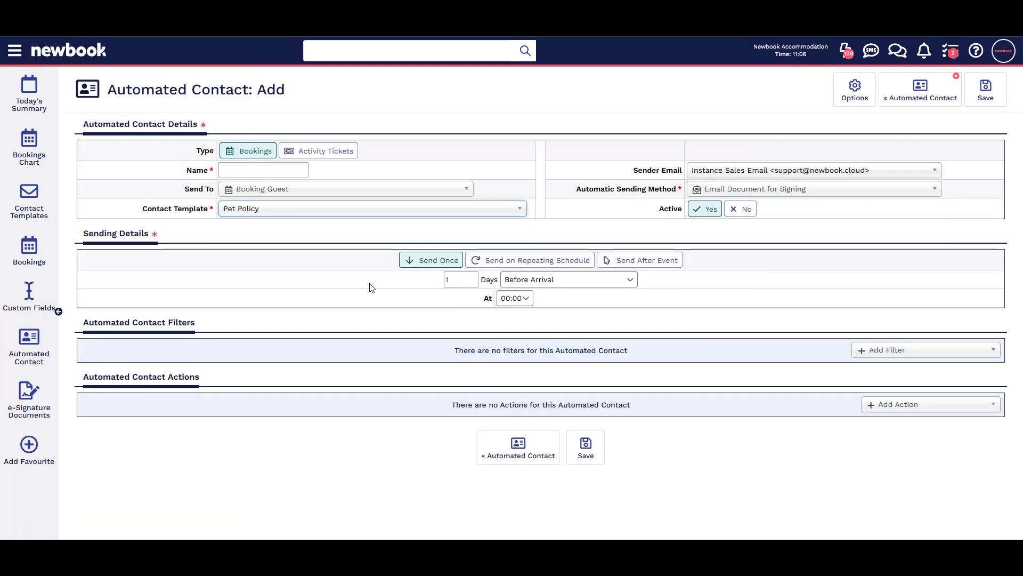
Send it after a booking event, filtered to bookings with animals
click(642, 260)
click(895, 355)
text(animal)
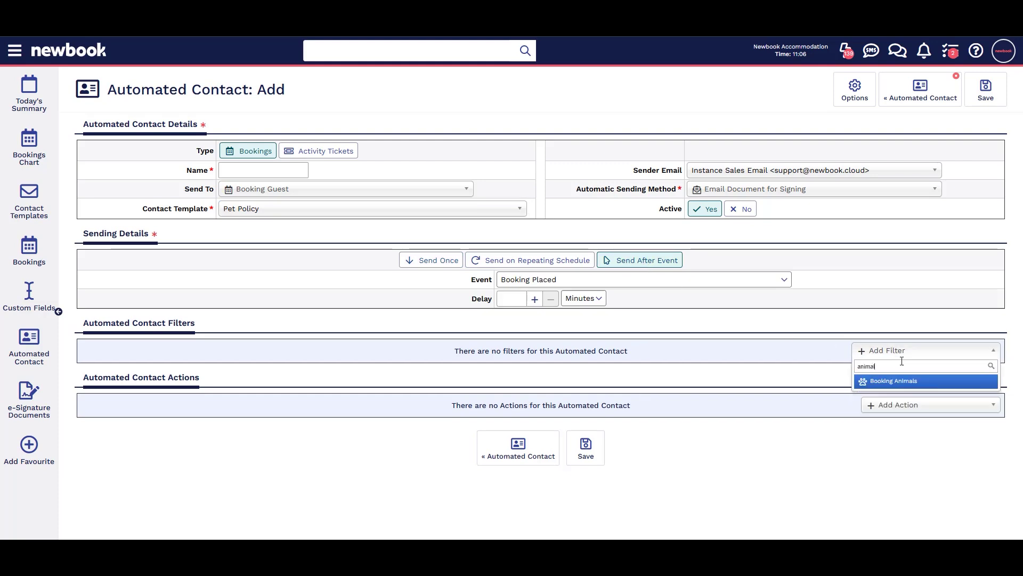
click(896, 382)
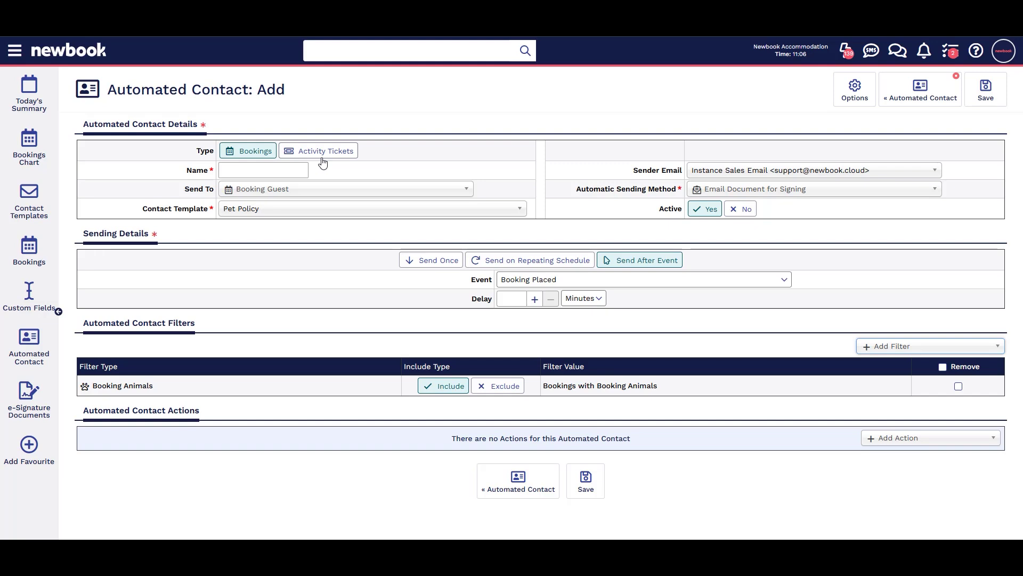
Search the menu for 'e-sign' to list Pet Policy e-Signature Documents, then open the ADD - e-Signature Document help article
click(16, 54)
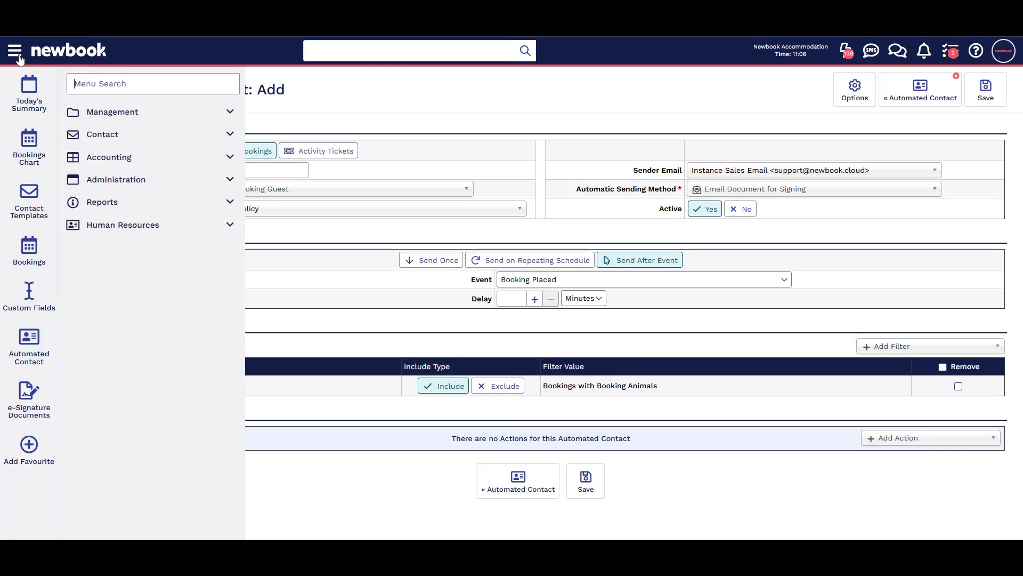
text(e-sign)
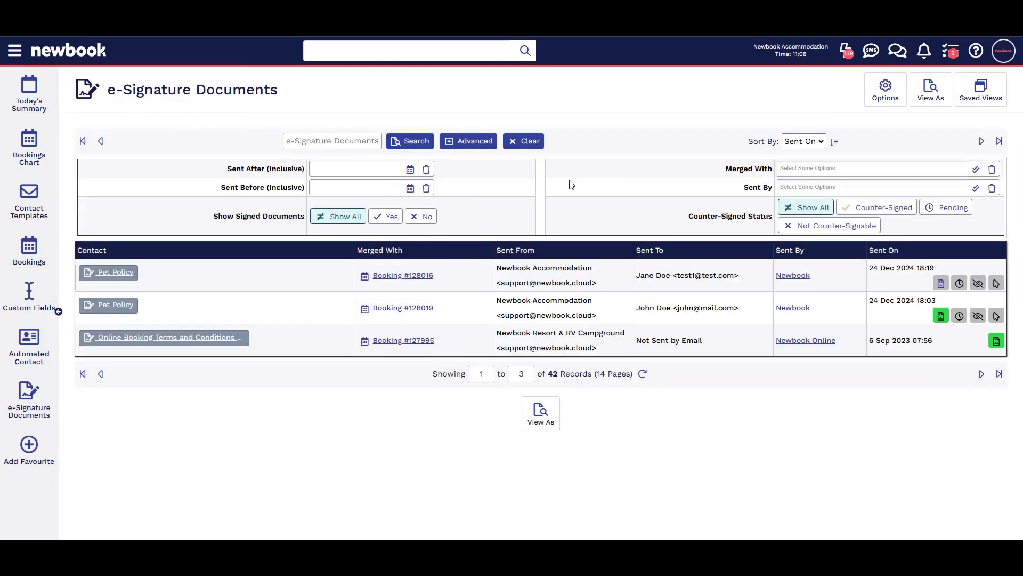
click(983, 50)
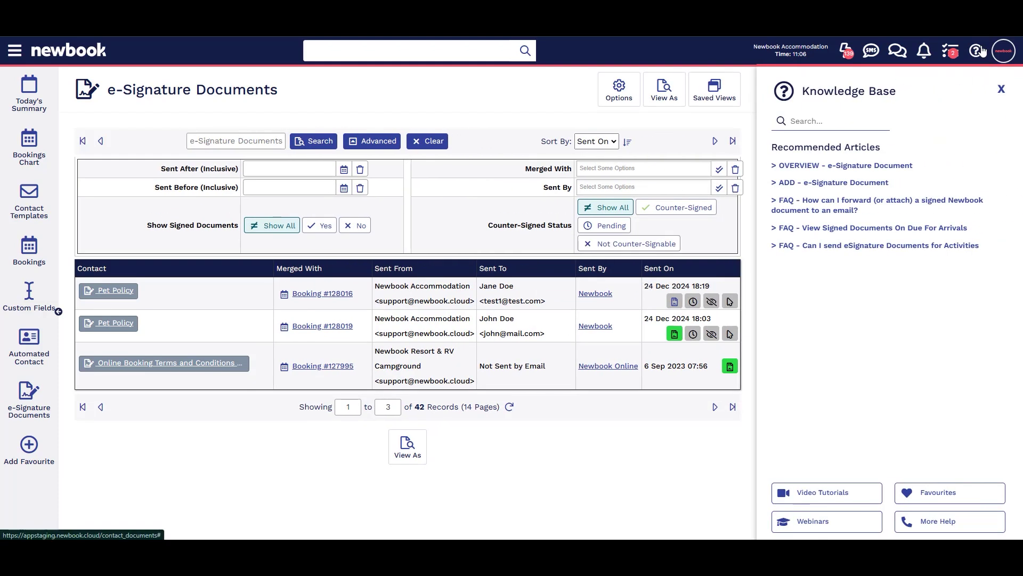
click(876, 183)
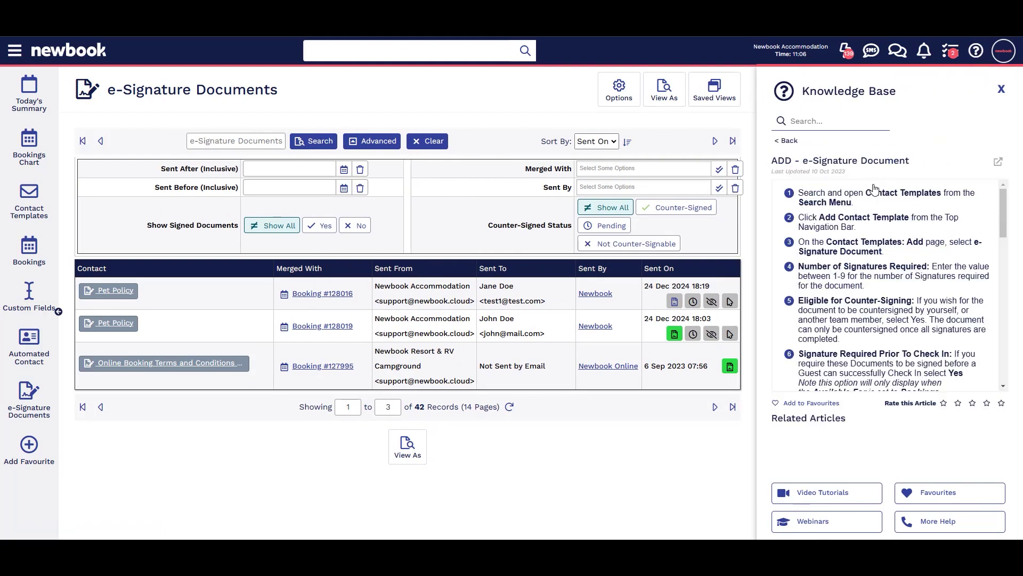